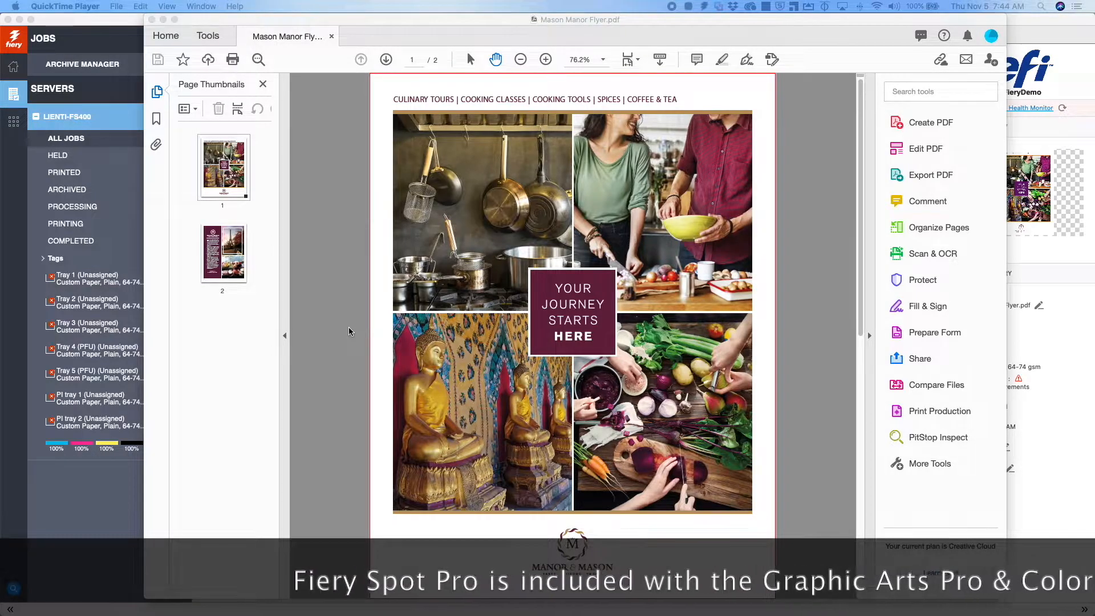
Open PitStop Inspect's Eyedropper and sample the purple "Your Journey Starts Here" box on page 1
{"action": "left_click", "coordinate": [208, 255]}
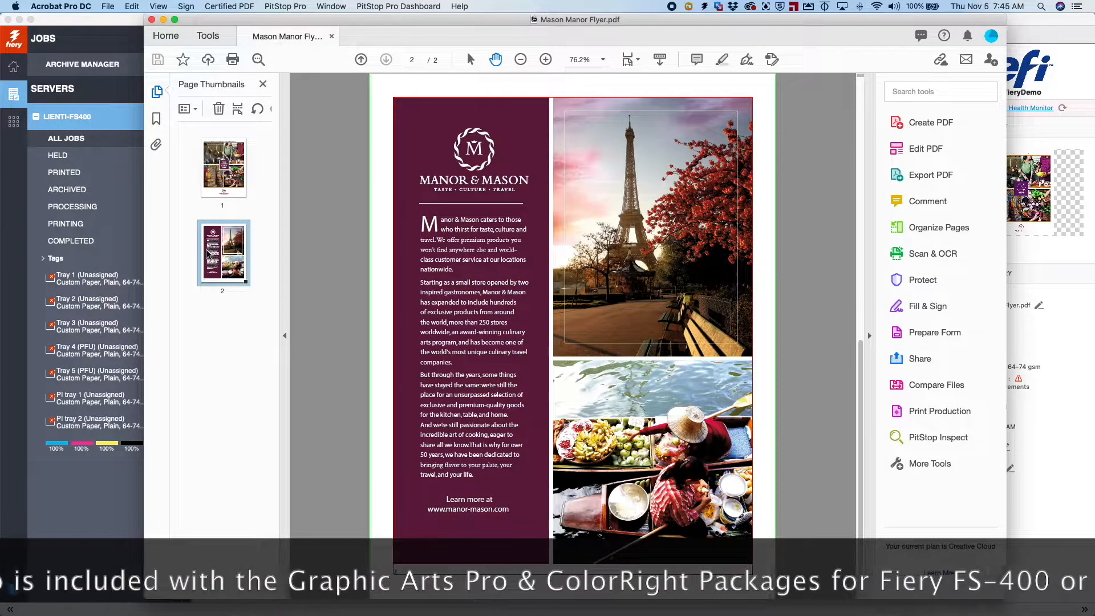
{"action": "left_click", "coordinate": [224, 168]}
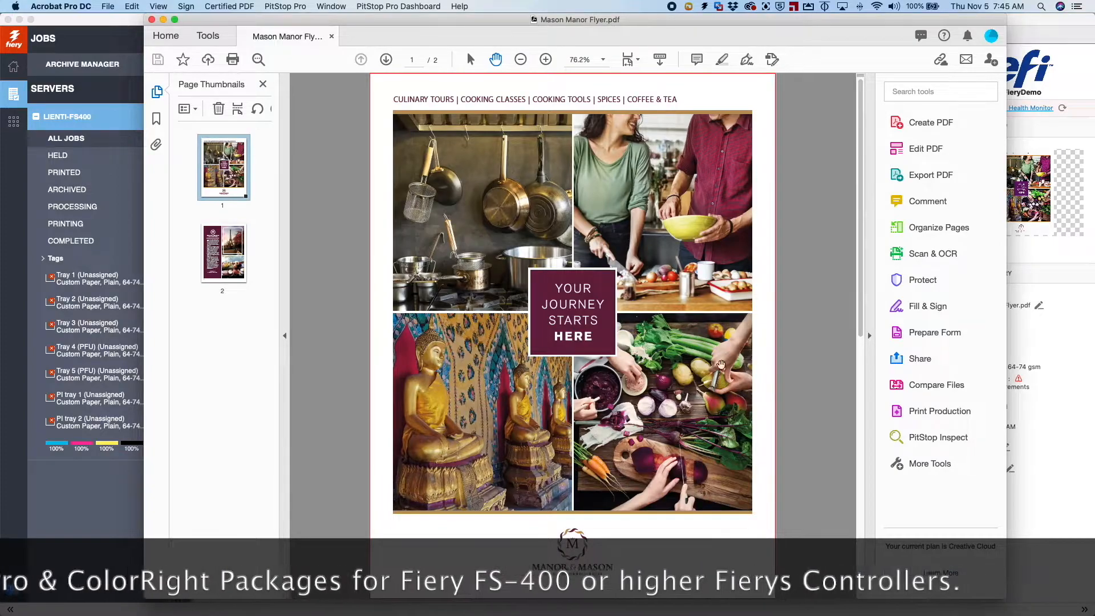
{"action": "left_click", "coordinate": [942, 438]}
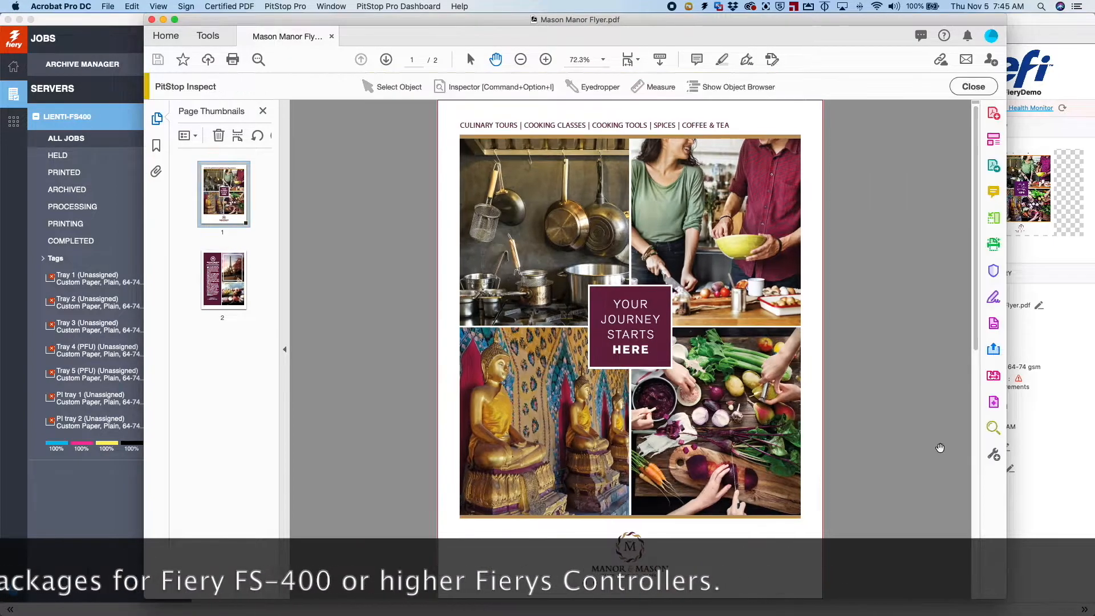
{"action": "left_click", "coordinate": [596, 88]}
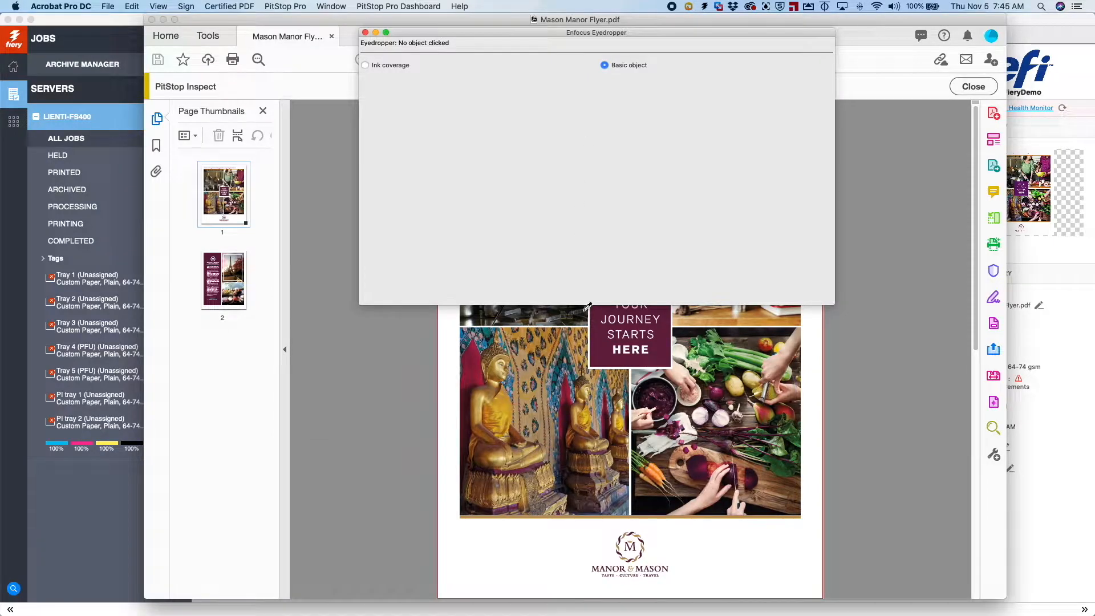
{"action": "left_click", "coordinate": [605, 343]}
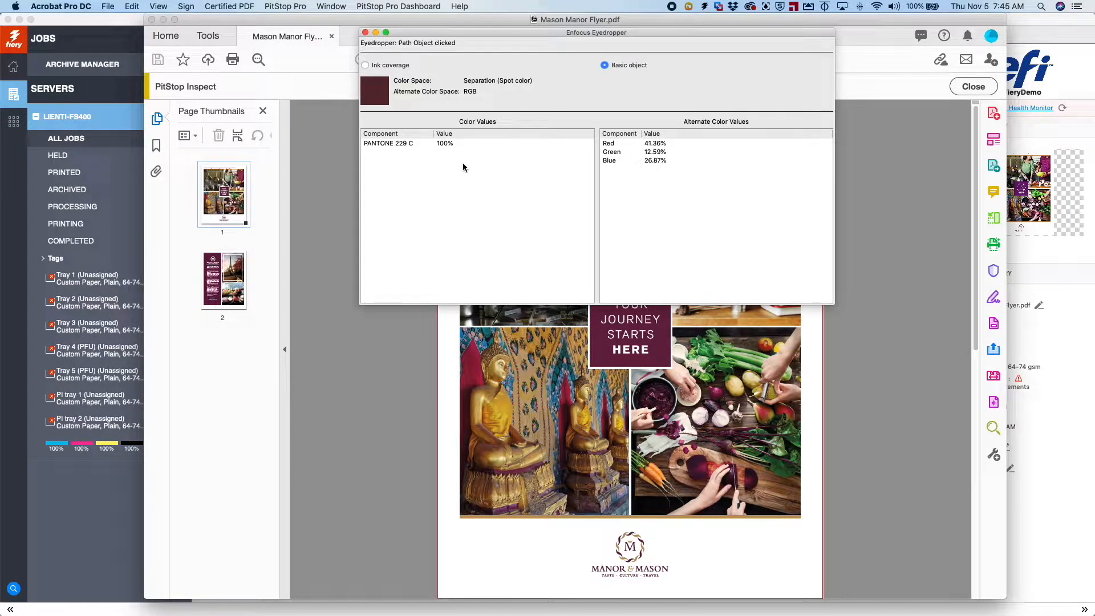
Sample the purple text panel on page 2 with the Eyedropper, then close the Eyedropper window
{"action": "left_click", "coordinate": [230, 293]}
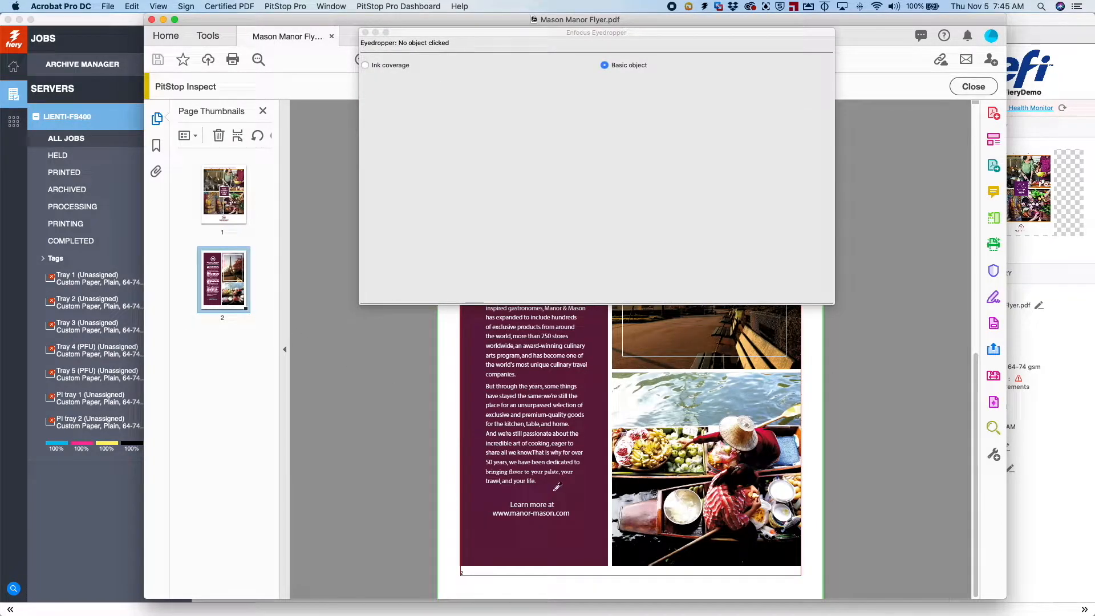
{"action": "left_click", "coordinate": [558, 486]}
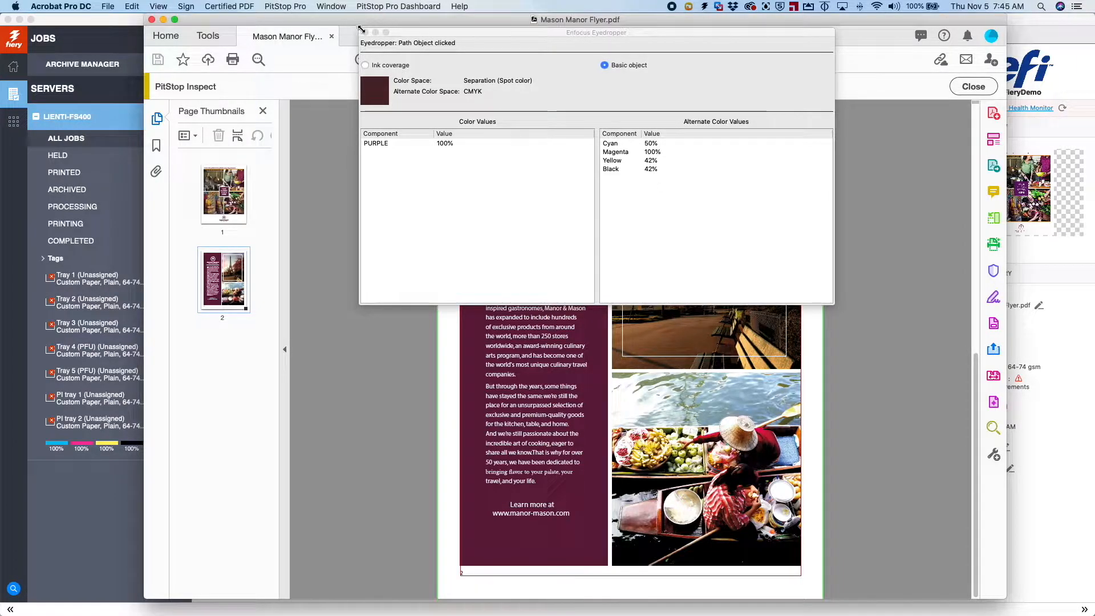
{"action": "left_click", "coordinate": [365, 33]}
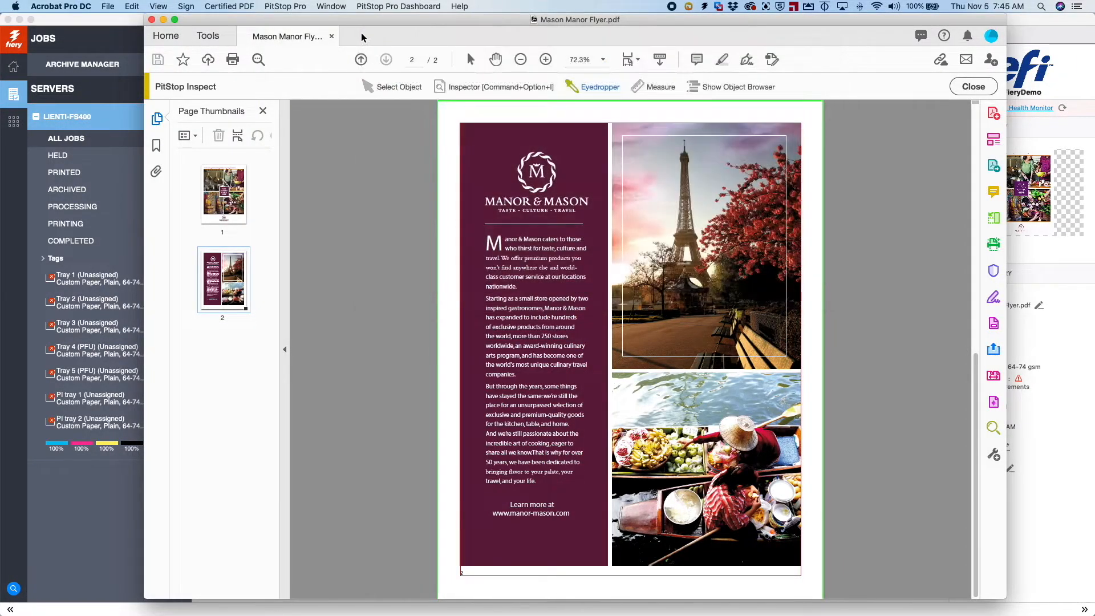
Open Spot Pro from Command WorkStation and create a new spot color group named XYZ Hospital
{"action": "left_click", "coordinate": [165, 20]}
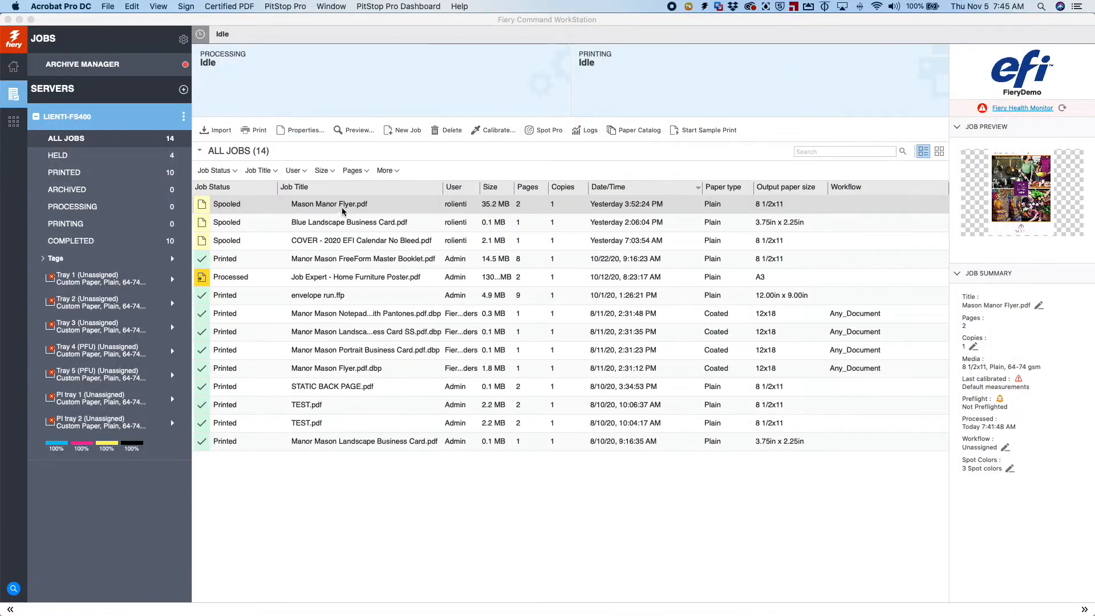
{"action": "left_click", "coordinate": [561, 130]}
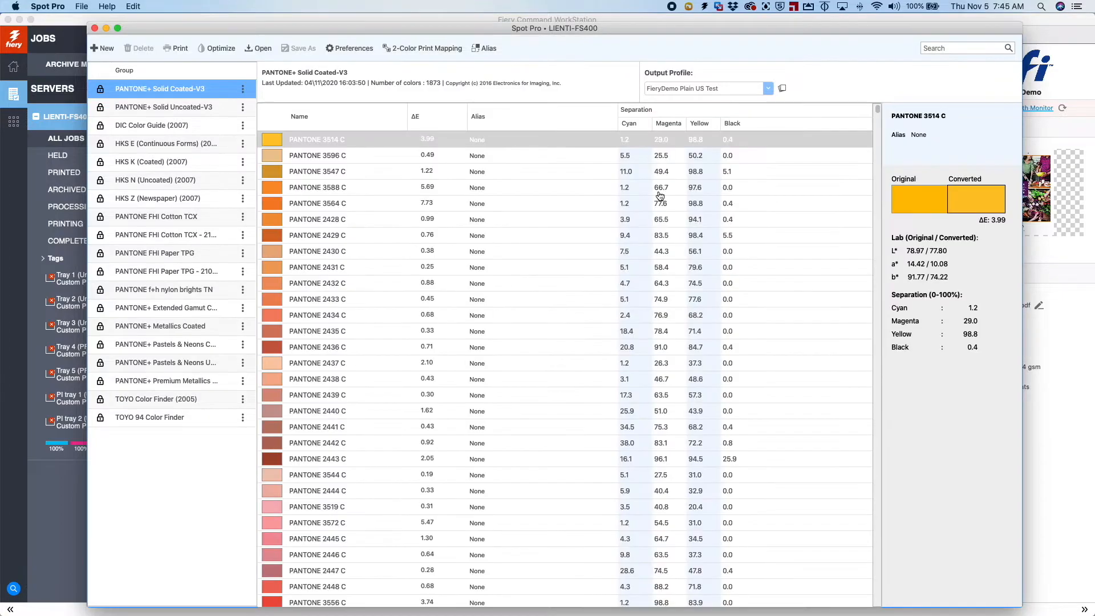
{"action": "left_click", "coordinate": [104, 49]}
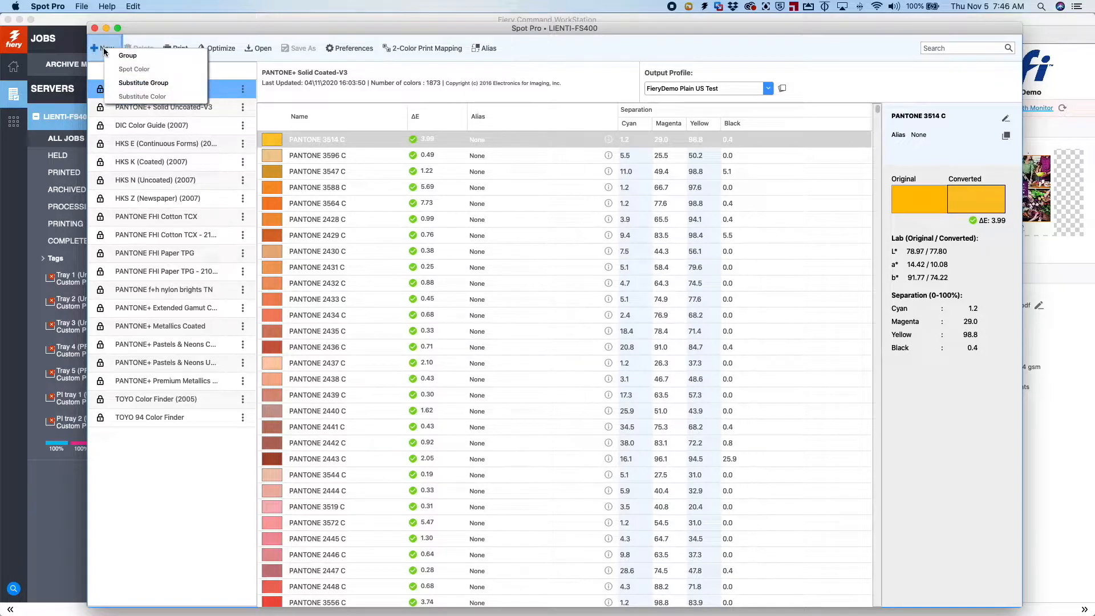
{"action": "left_click", "coordinate": [134, 55]}
{"action": "left_click", "coordinate": [552, 311]}
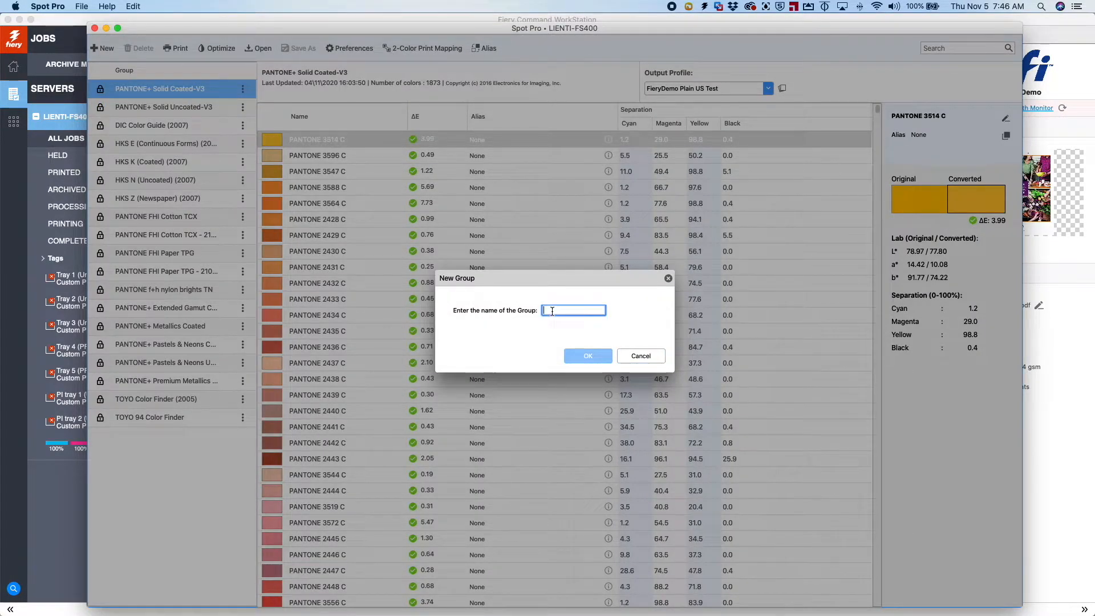
{"action": "type", "text": "XYZ"}
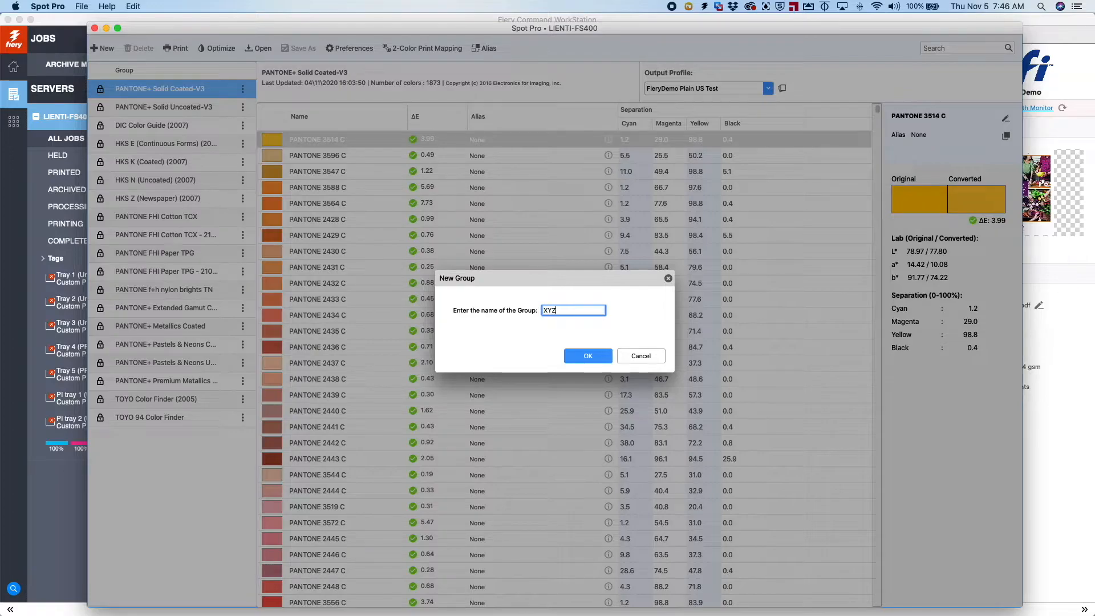
{"action": "type", "text": " Hospital"}
{"action": "left_click", "coordinate": [586, 357]}
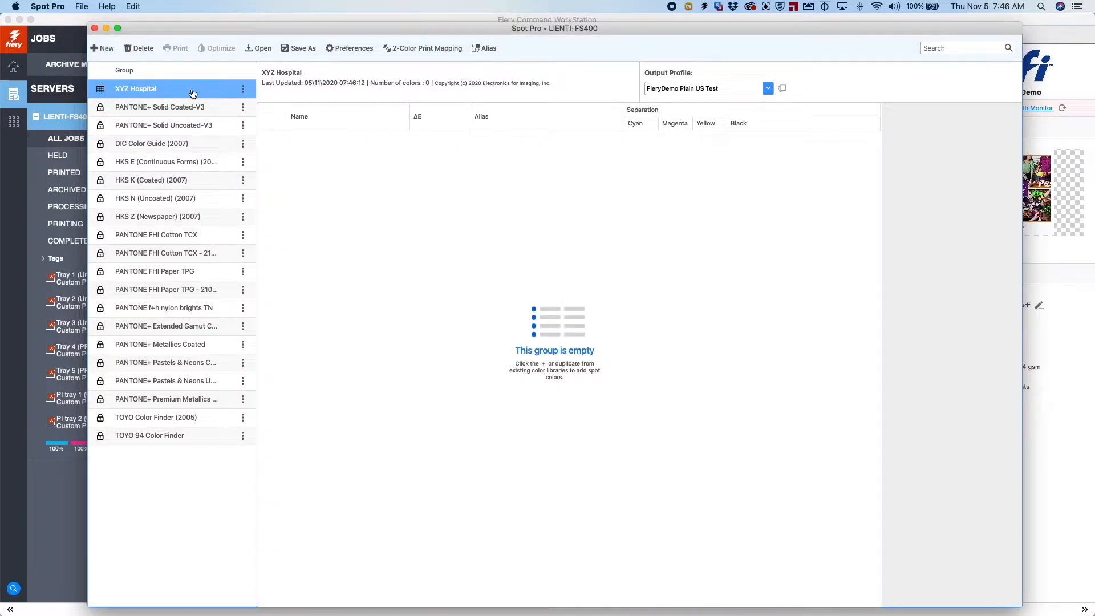
Search for 229, copy PANTONE 229 C from PANTONE+ Solid Coated-V3, and paste it into the XYZ Hospital group
{"action": "left_click", "coordinate": [944, 49]}
{"action": "type", "text": "229"}
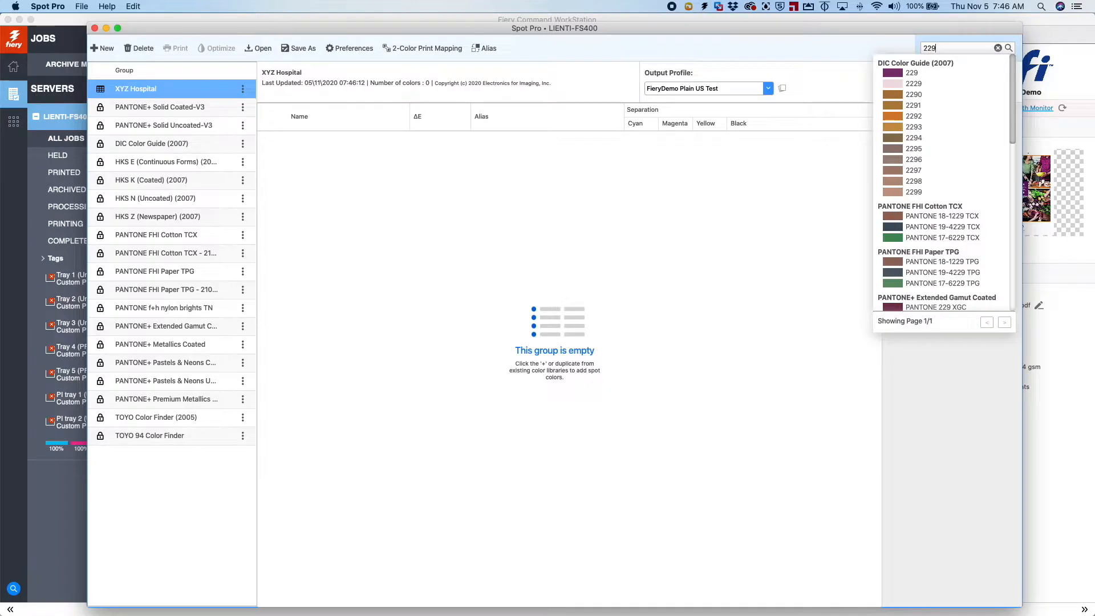
{"action": "left_click_drag", "start_coordinate": [1014, 114], "coordinate": [1014, 230]}
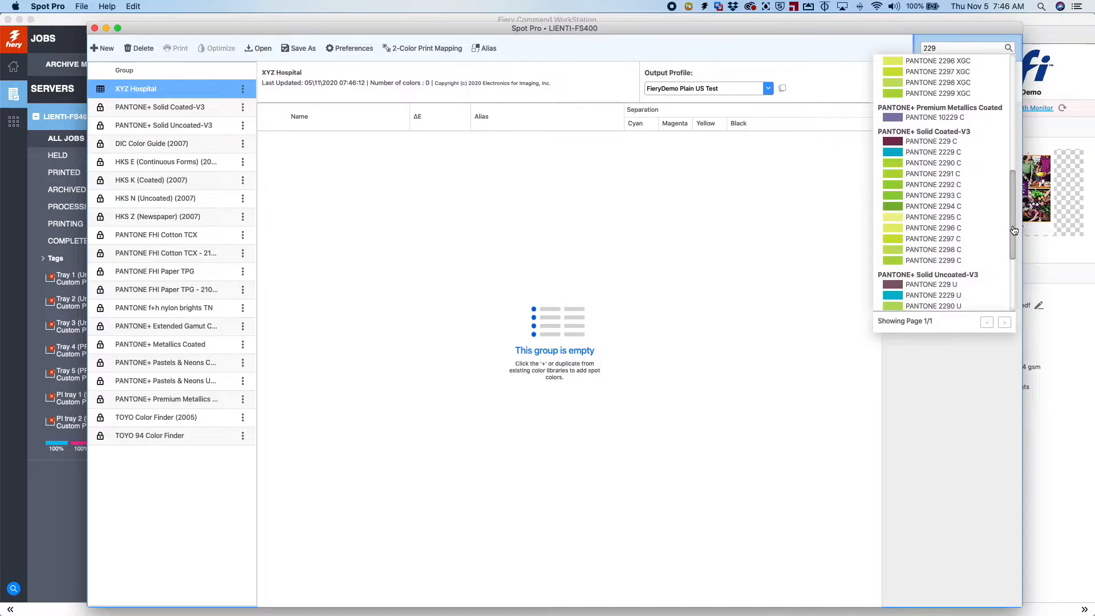
{"action": "left_click", "coordinate": [942, 141]}
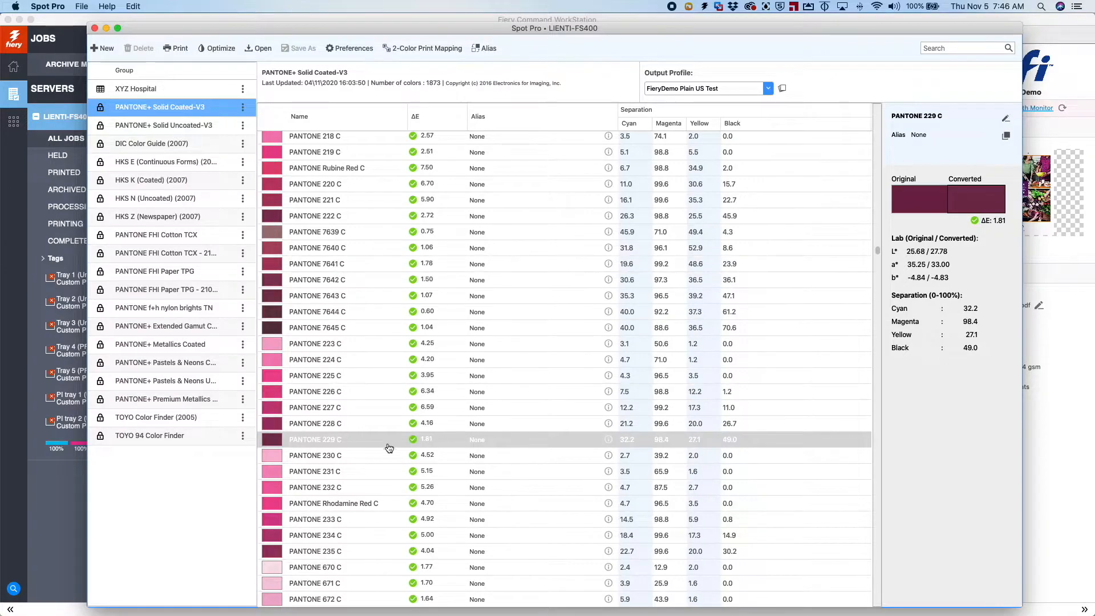
{"action": "right_click", "coordinate": [374, 441]}
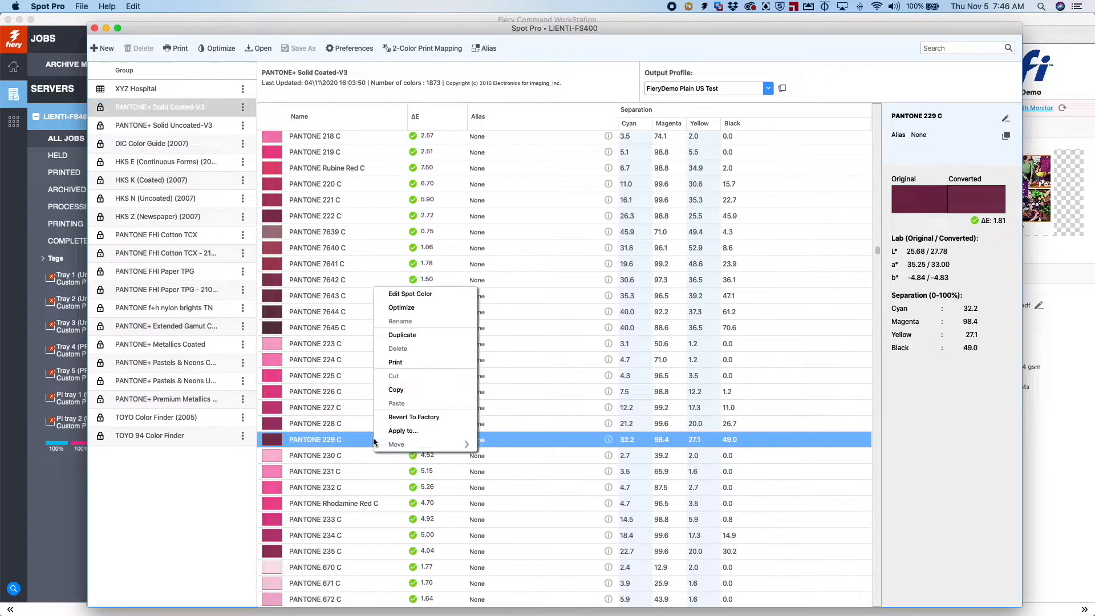
{"action": "left_click", "coordinate": [400, 390]}
{"action": "left_click", "coordinate": [188, 90]}
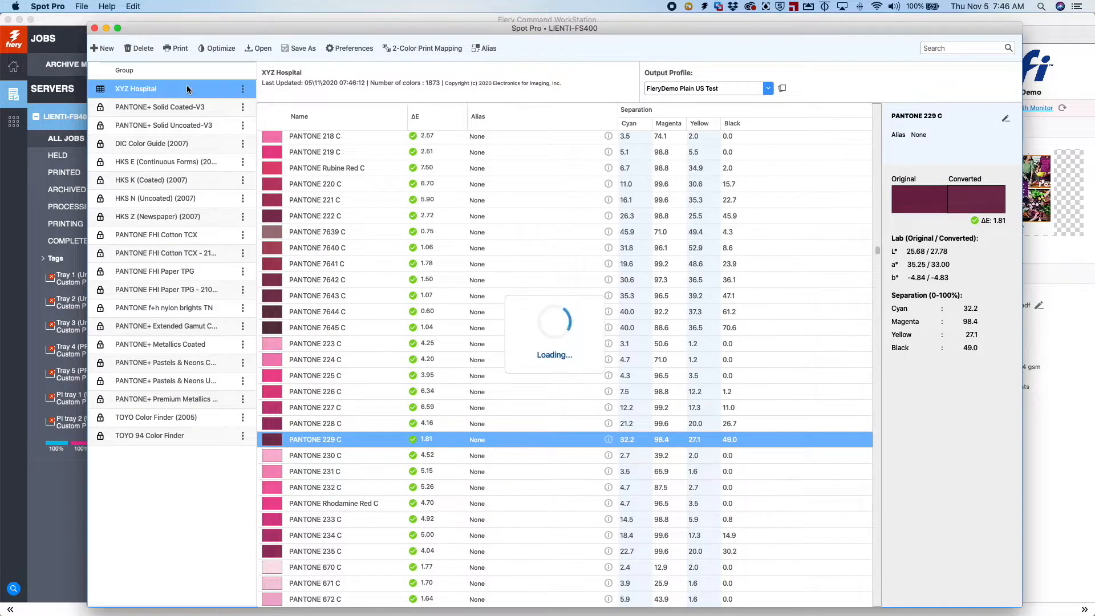
{"action": "right_click", "coordinate": [427, 253]}
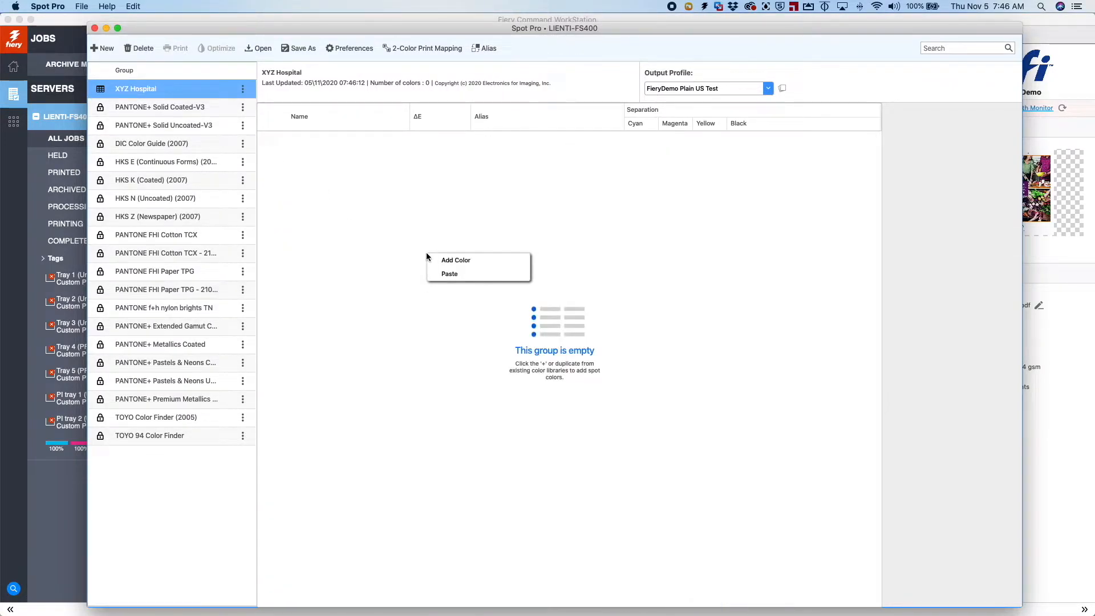
{"action": "left_click", "coordinate": [452, 275]}
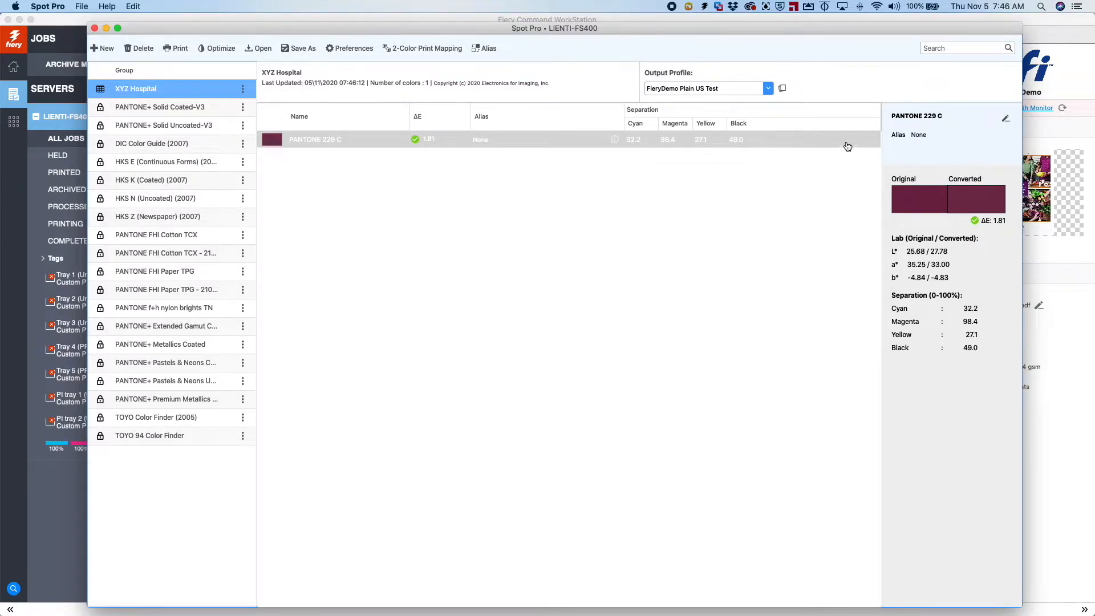
Open PANTONE 229 C in XYZ Hospital for editing and set its L* to 50 and a* to 0
{"action": "left_click", "coordinate": [1006, 119]}
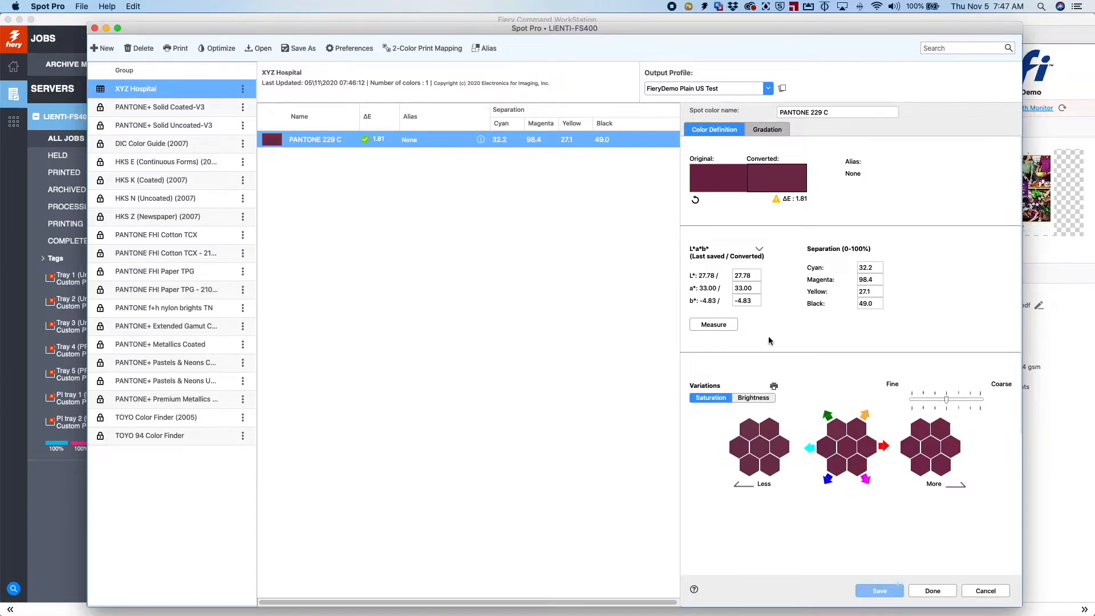
{"action": "left_click_drag", "start_coordinate": [736, 278], "coordinate": [733, 277]}
{"action": "type", "text": "50"}
{"action": "key", "text": "Tab"}
{"action": "type", "text": "0"}
{"action": "key", "text": "Tab"}
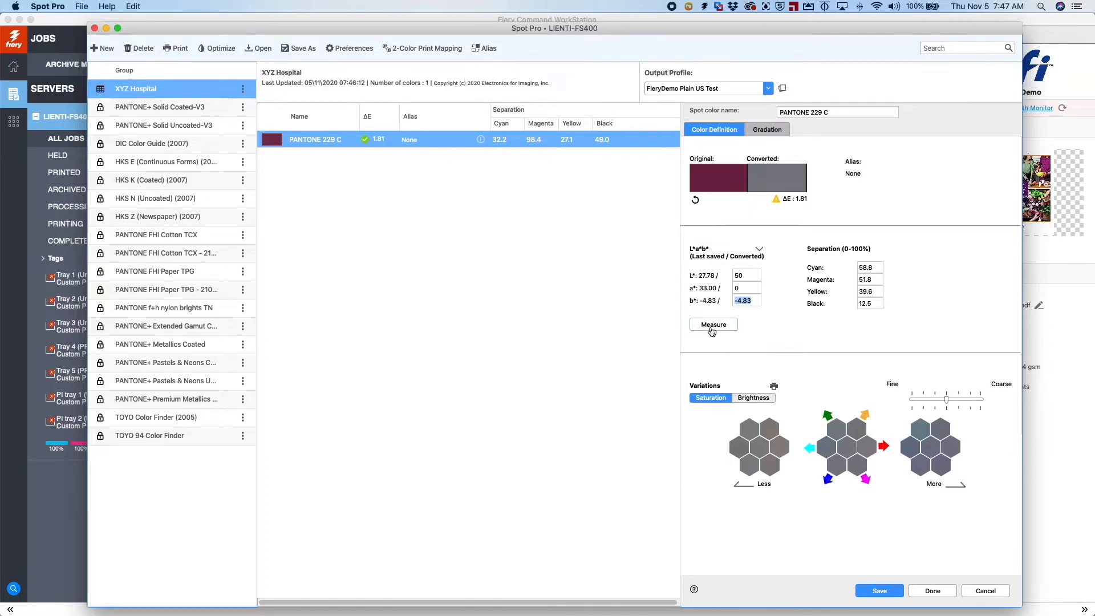
Set the color's separation to Cyan 100, Magenta 0, Yellow 0, Black 0 and save it
{"action": "left_click", "coordinate": [873, 266]}
{"action": "type", "text": "100"}
{"action": "key", "text": "Tab"}
{"action": "type", "text": "0"}
{"action": "key", "text": "Tab"}
{"action": "type", "text": "0"}
{"action": "key", "text": "Tab"}
{"action": "type", "text": "0"}
{"action": "key", "text": "Tab"}
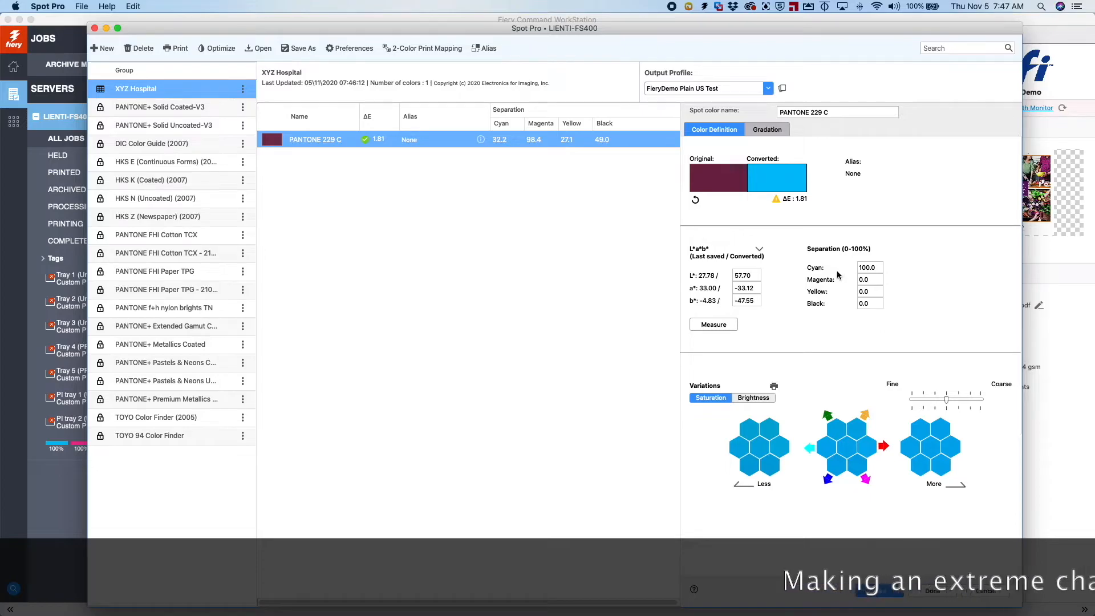
{"action": "left_click", "coordinate": [882, 593]}
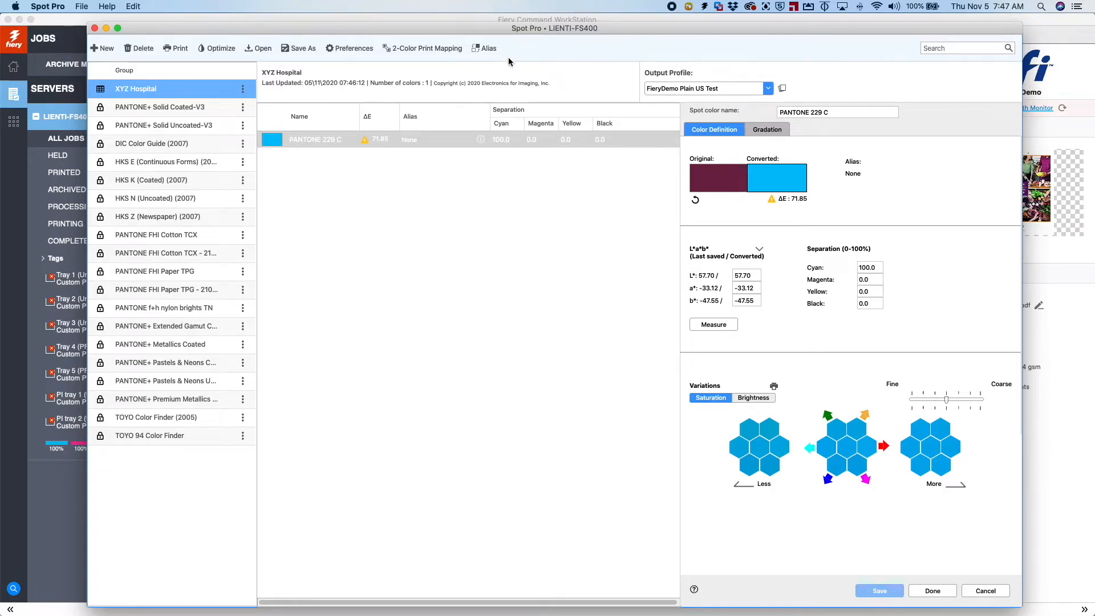
Create an alias mapping the original color PURPLE to PANTONE 229 C from XYZ Hospital, and apply it
{"action": "left_click", "coordinate": [490, 51]}
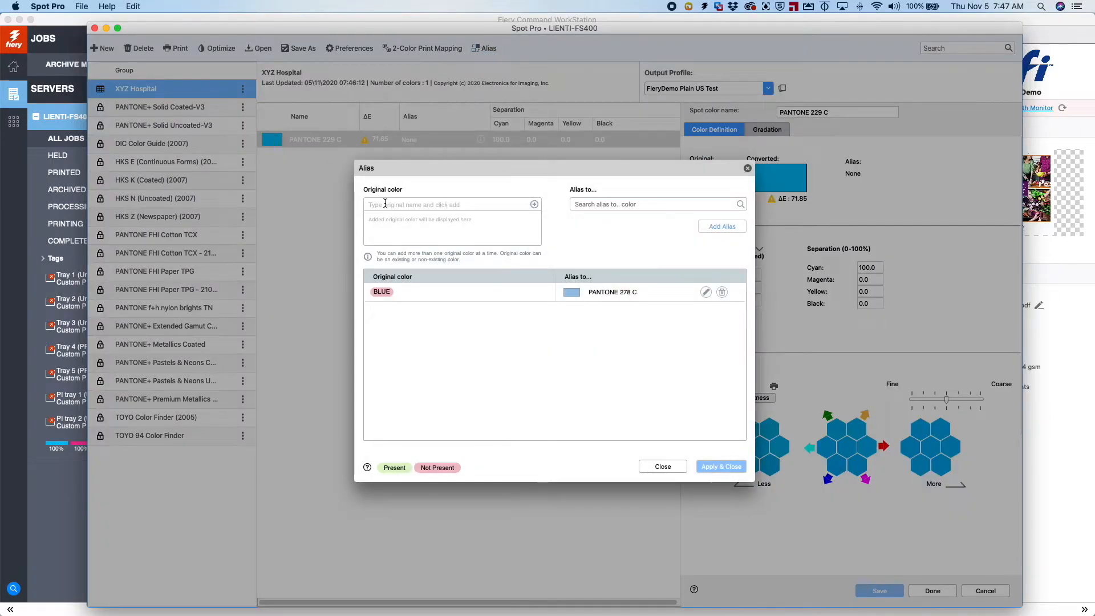
{"action": "left_click", "coordinate": [393, 206]}
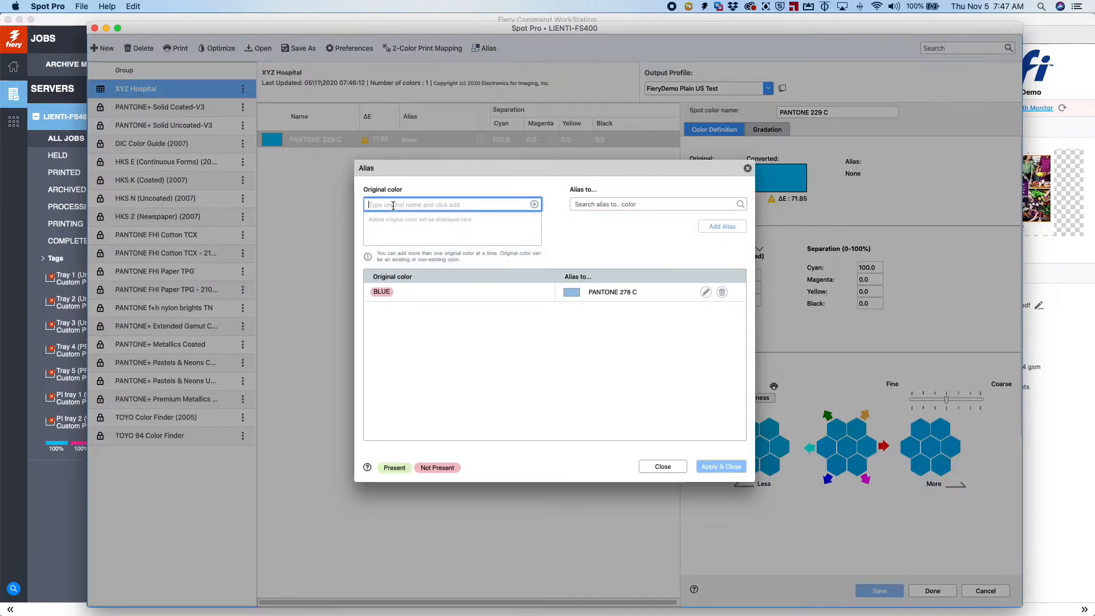
{"action": "type", "text": "PURPLE"}
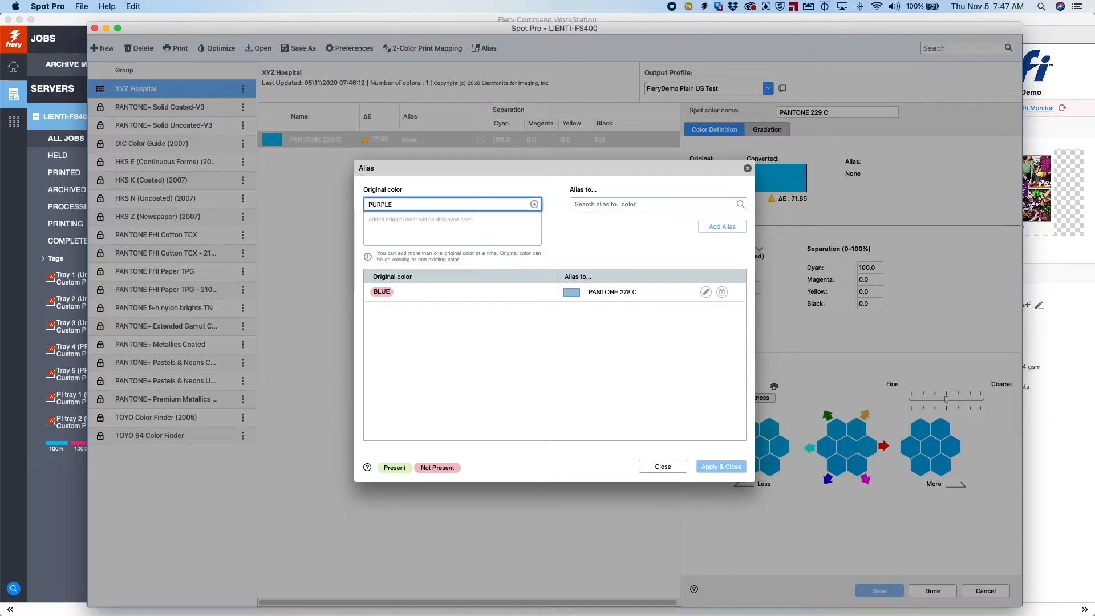
{"action": "key", "text": "Return"}
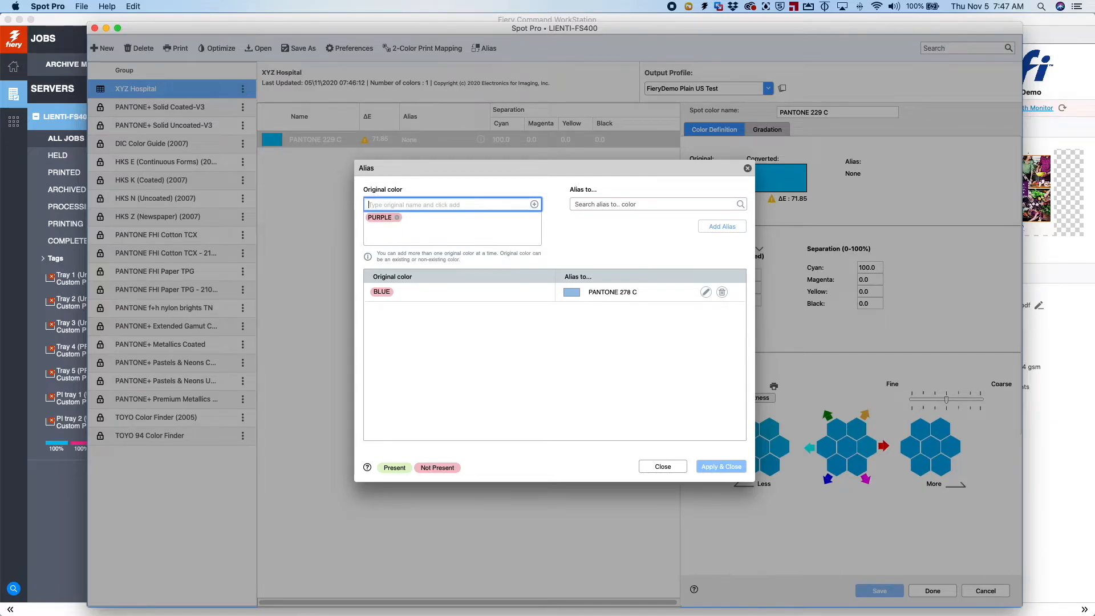
{"action": "left_click", "coordinate": [601, 205]}
{"action": "type", "text": "229"}
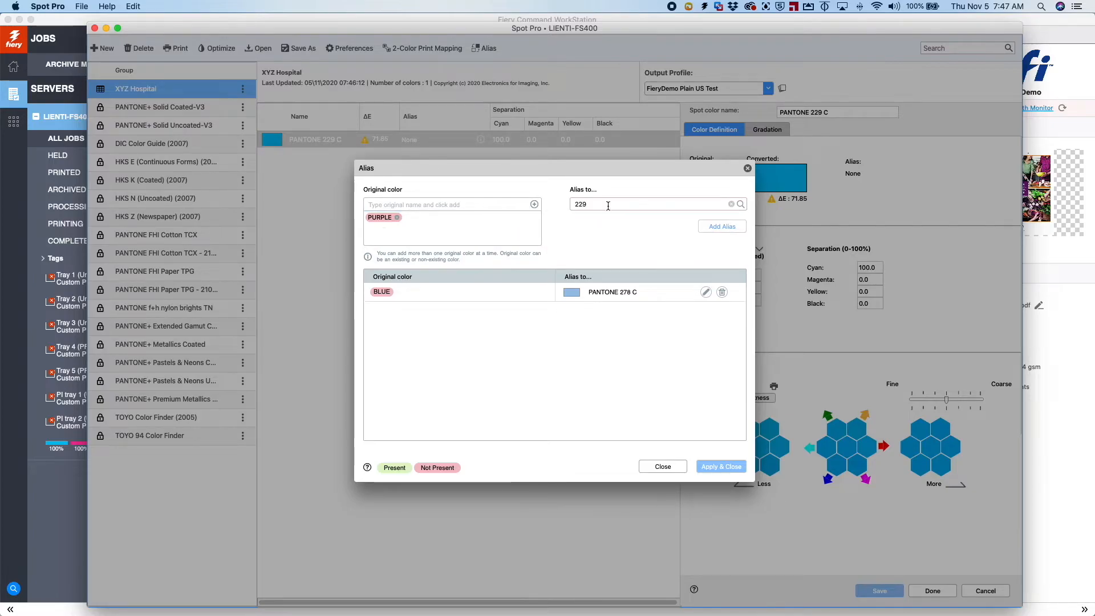
{"action": "left_click", "coordinate": [740, 204]}
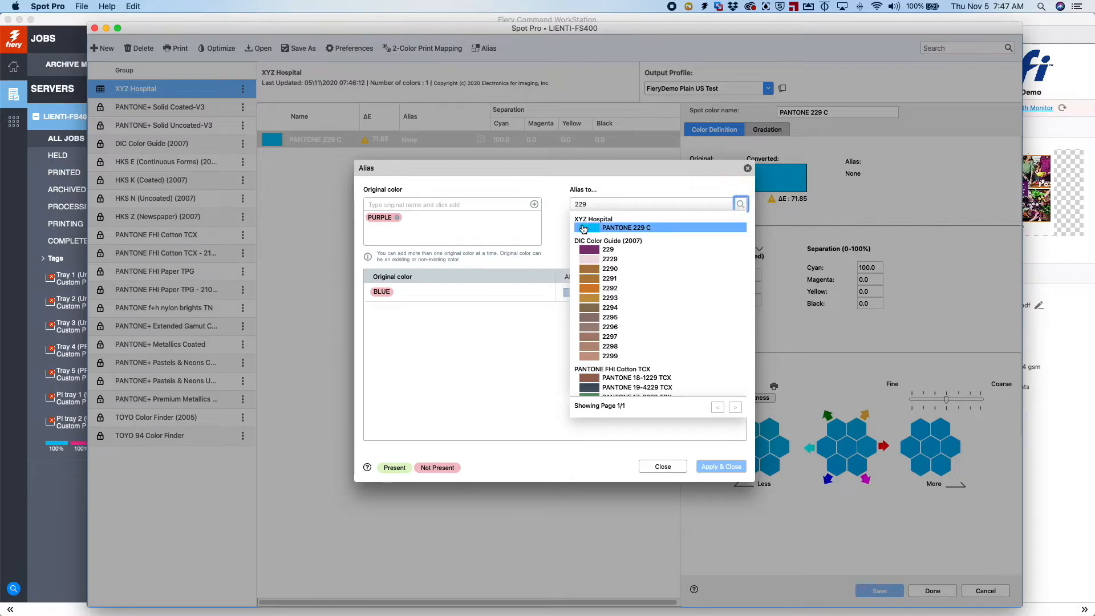
{"action": "left_click", "coordinate": [626, 228]}
{"action": "left_click", "coordinate": [707, 230]}
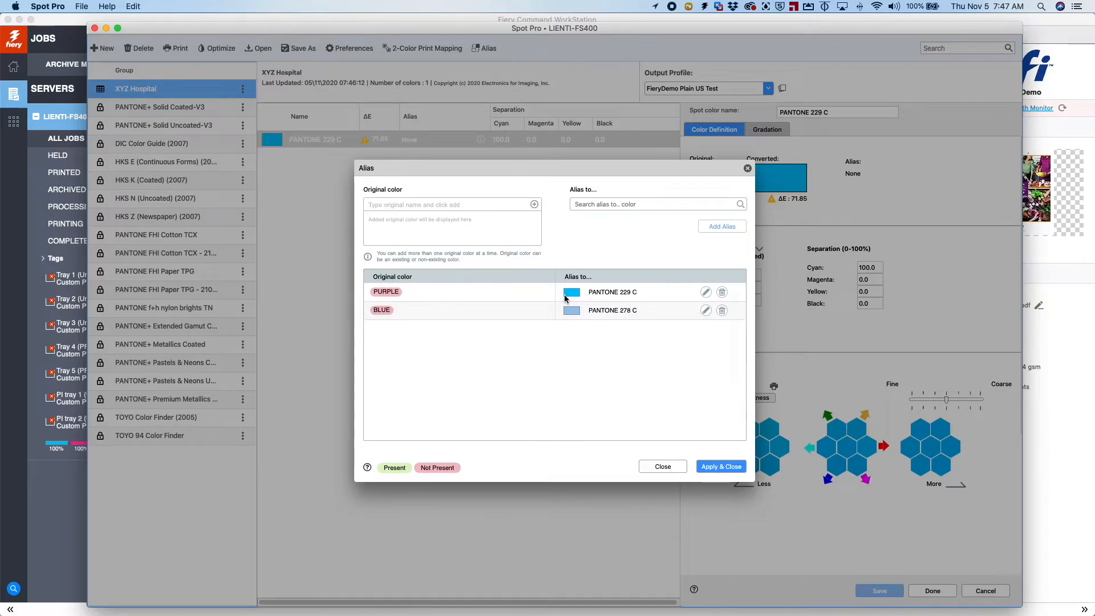
{"action": "left_click", "coordinate": [728, 467]}
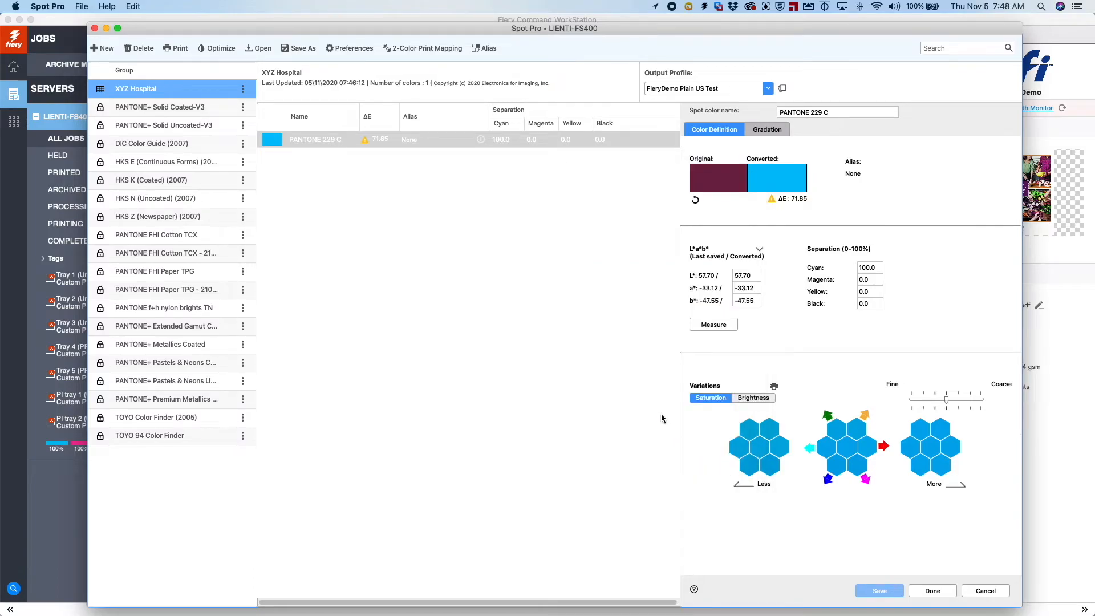
Close Spot Pro, set the Mason Manor Flyer job's spot group to XYZ Hospital, and process and hold the job
{"action": "left_click", "coordinate": [106, 28]}
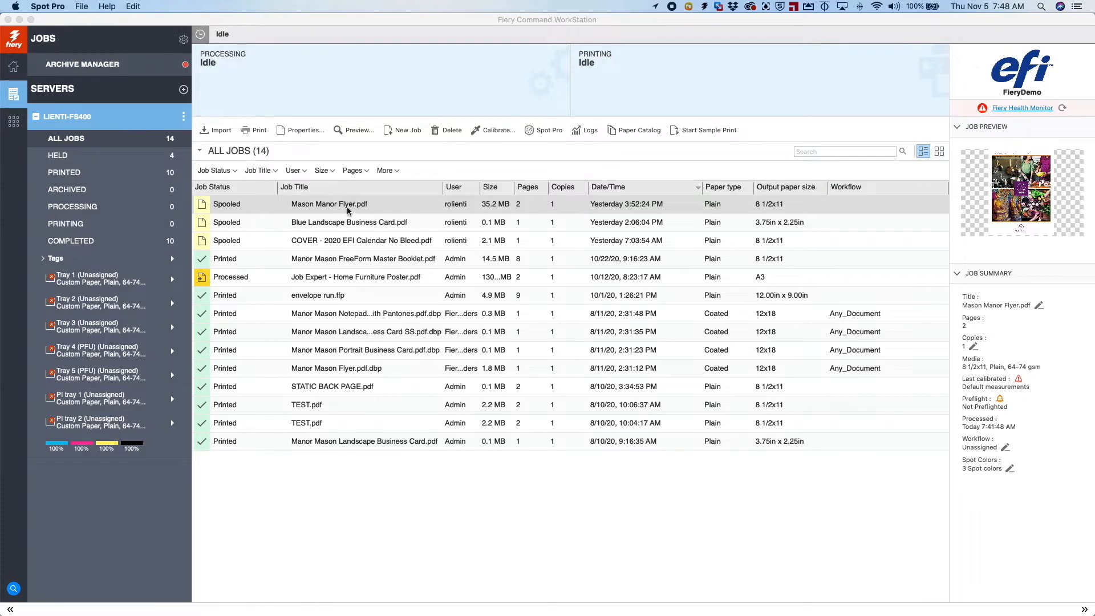
{"action": "left_click", "coordinate": [349, 208]}
{"action": "right_click", "coordinate": [351, 211]}
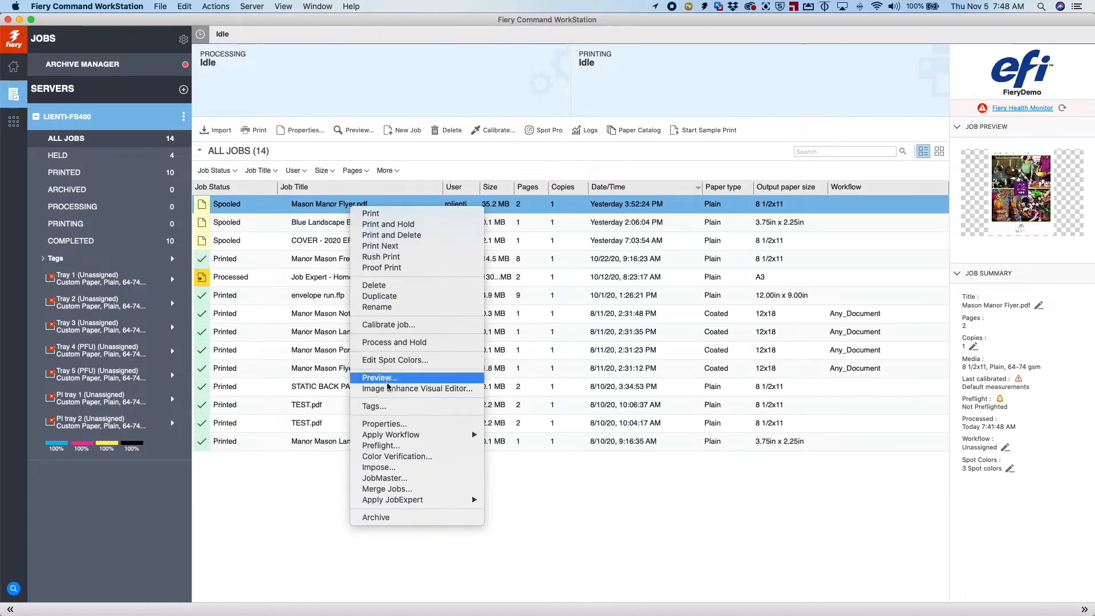
{"action": "left_click", "coordinate": [403, 425]}
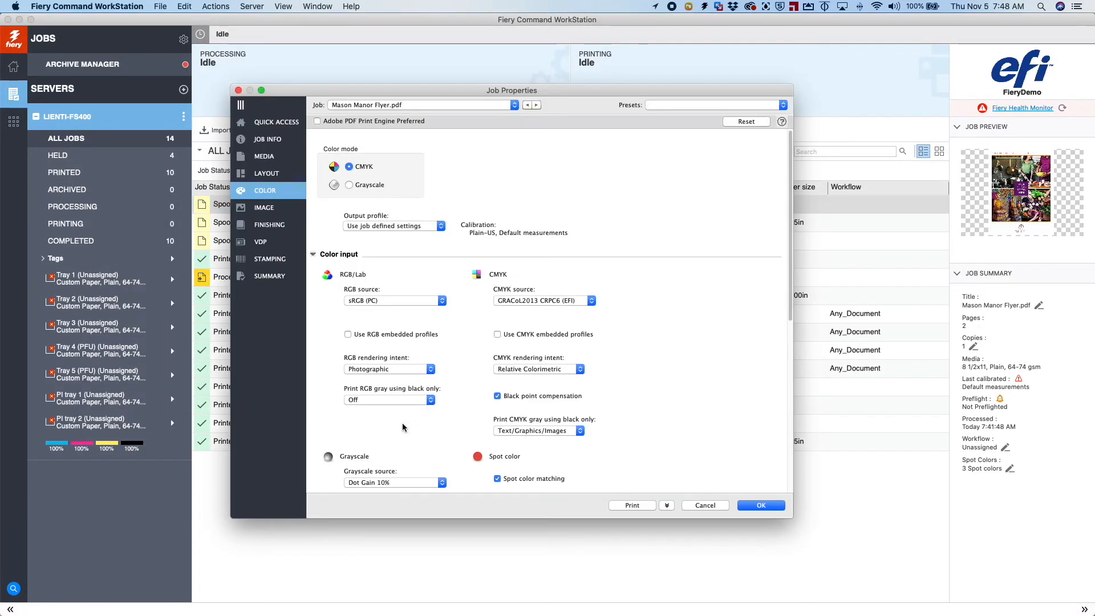
{"action": "left_click_drag", "start_coordinate": [791, 315], "coordinate": [791, 404]}
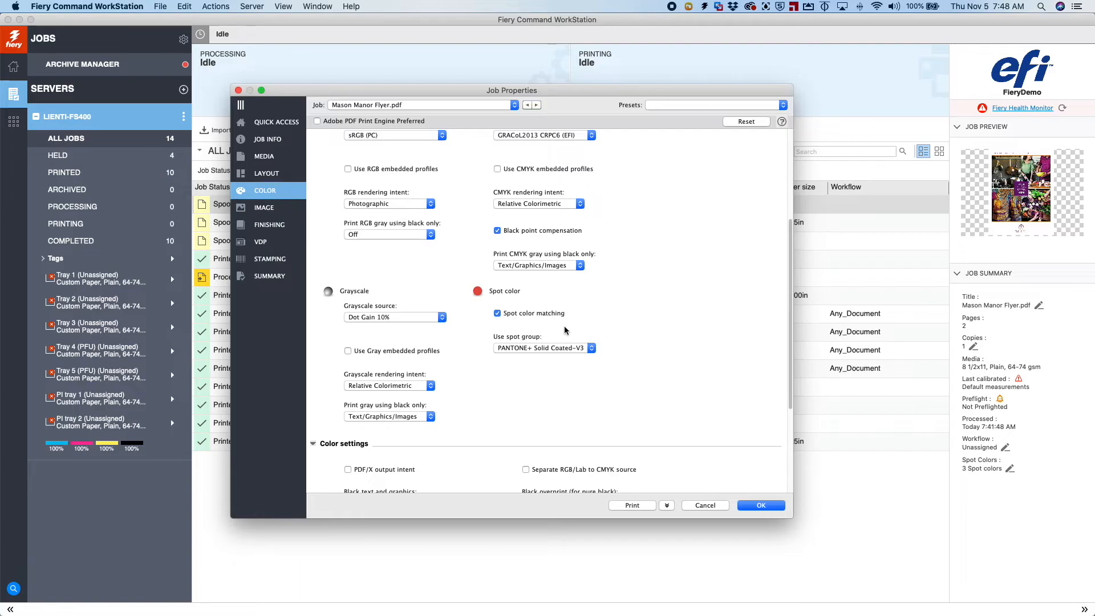
{"action": "left_click", "coordinate": [591, 348]}
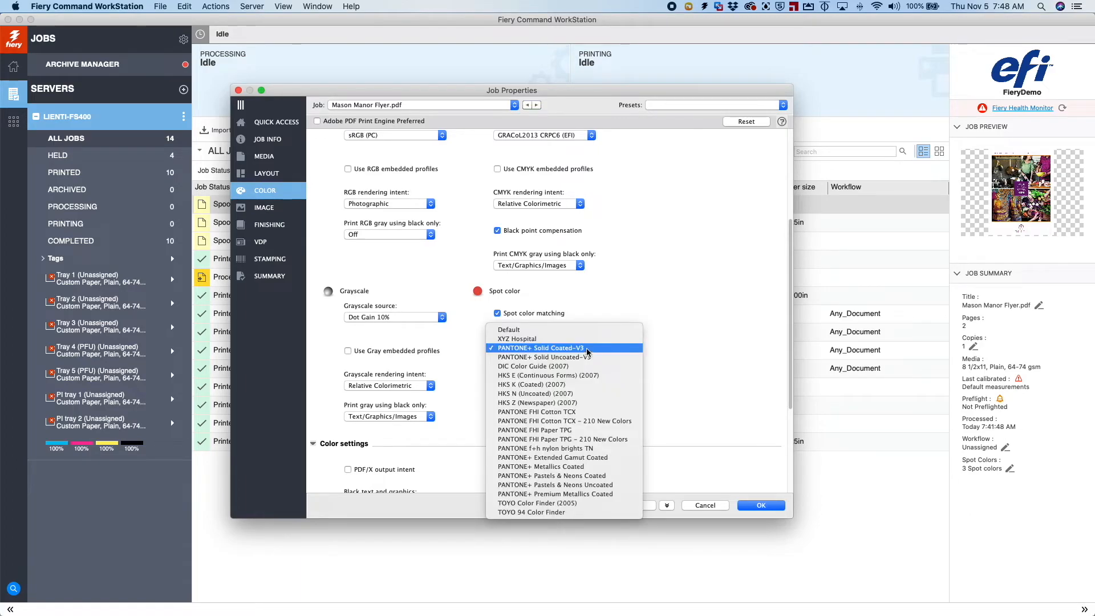
{"action": "left_click", "coordinate": [536, 340]}
{"action": "left_click", "coordinate": [666, 505]}
{"action": "left_click", "coordinate": [673, 553]}
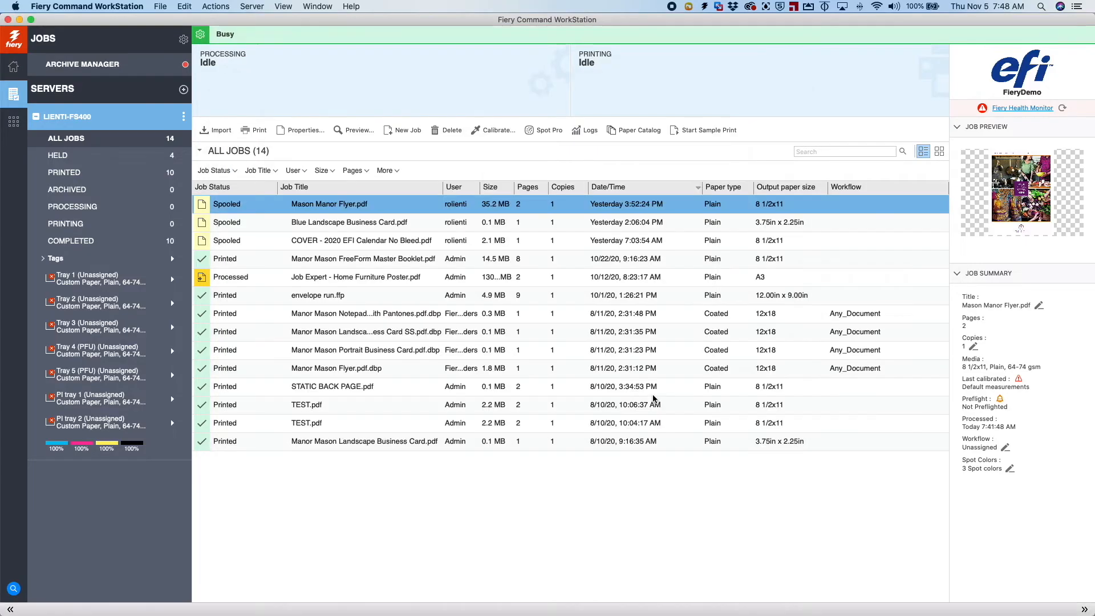
Open the processed job's preview and view its second page
{"action": "double_click", "coordinate": [1009, 192]}
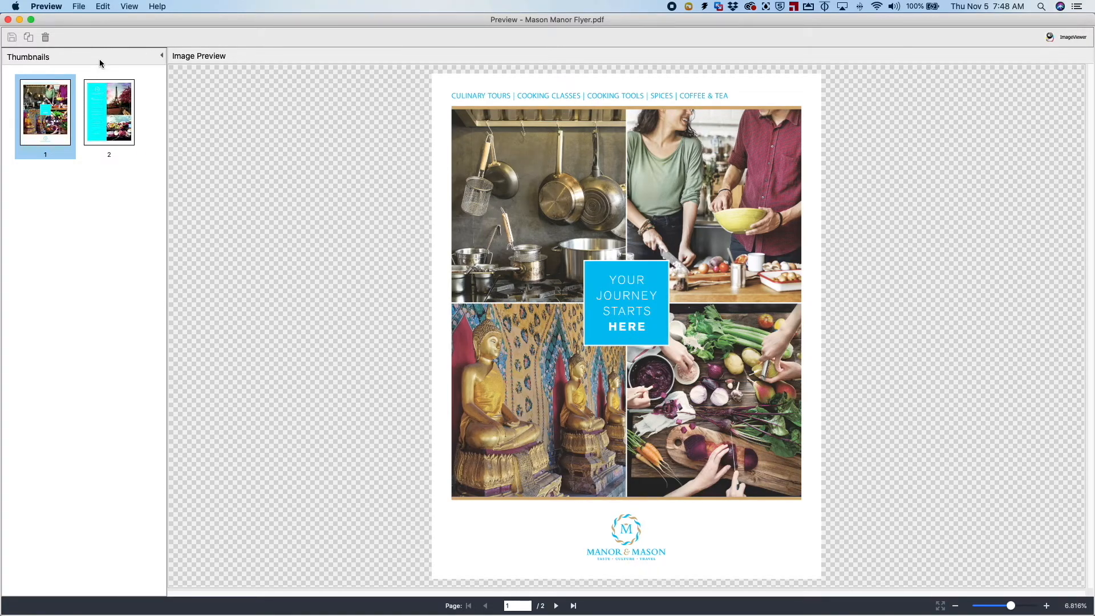
{"action": "left_click", "coordinate": [114, 104]}
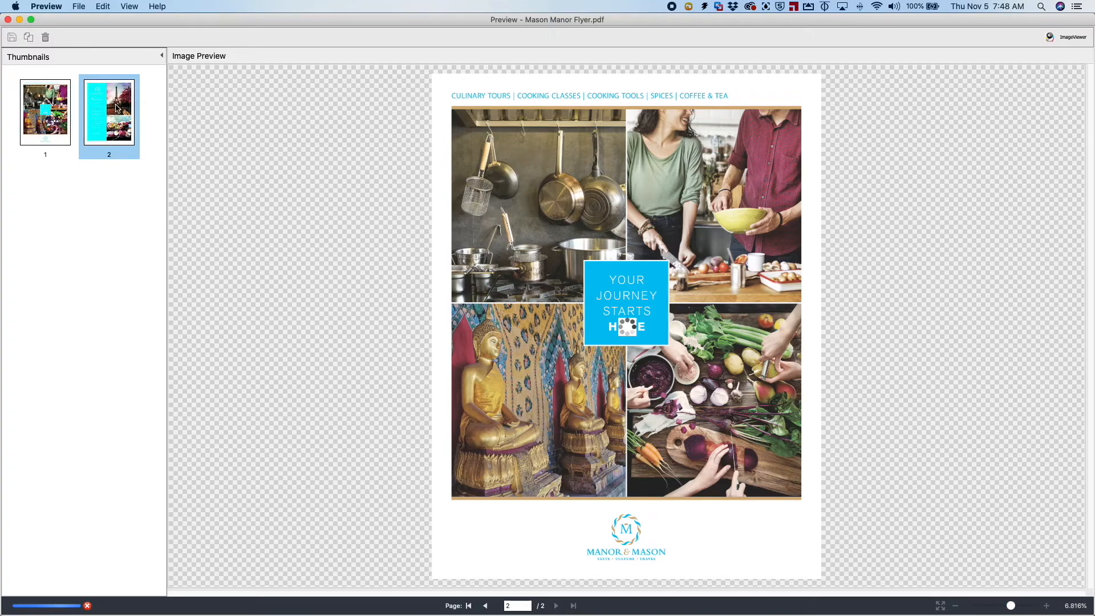